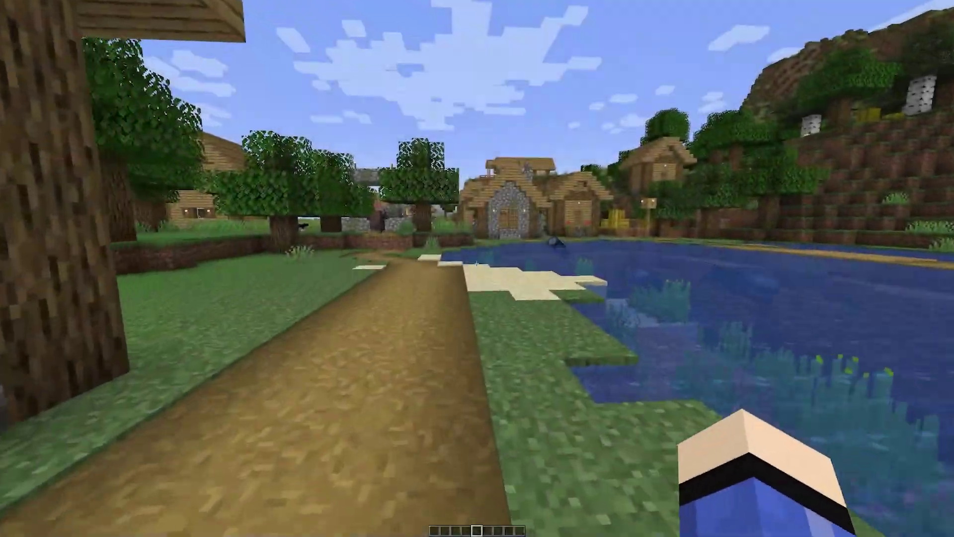
Walk along the dirt path past the well and strike a villager
key(w)
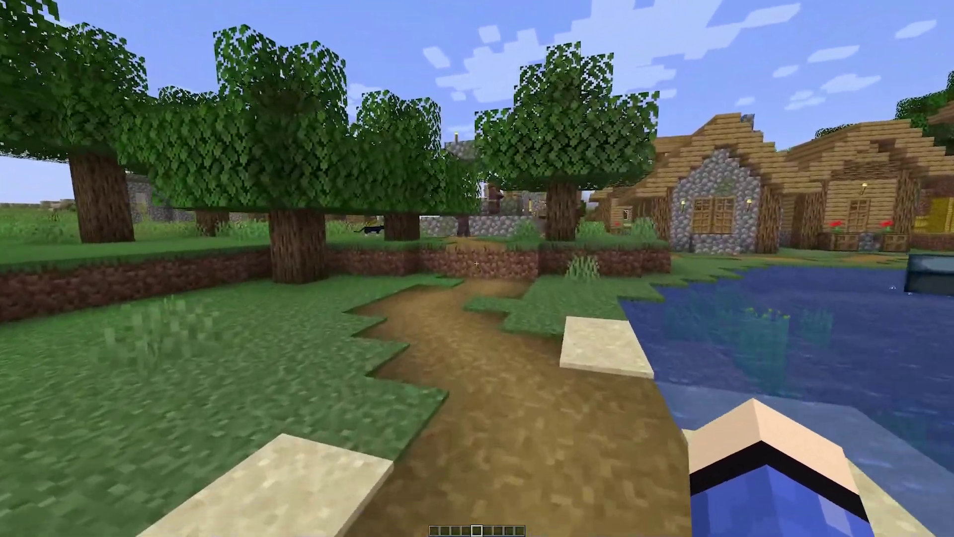
key(w)
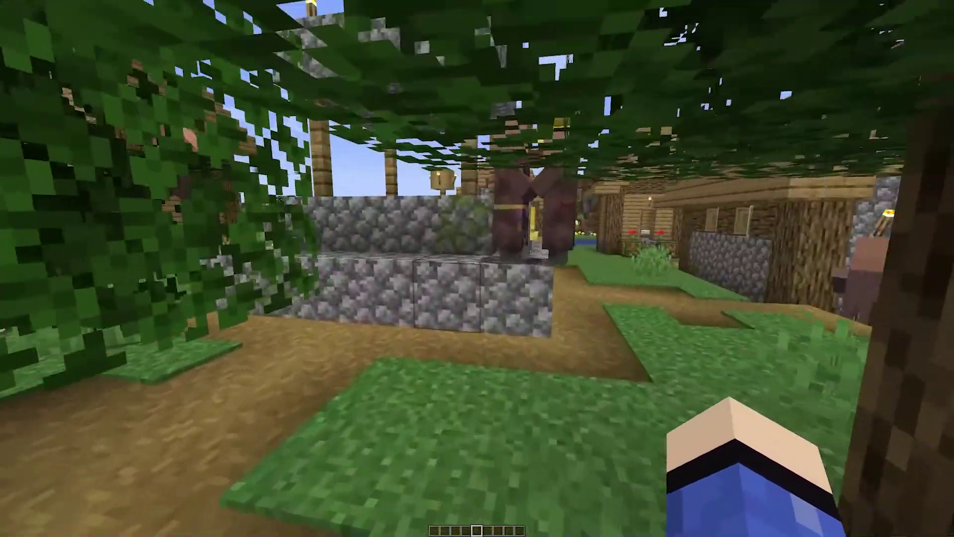
key(w)
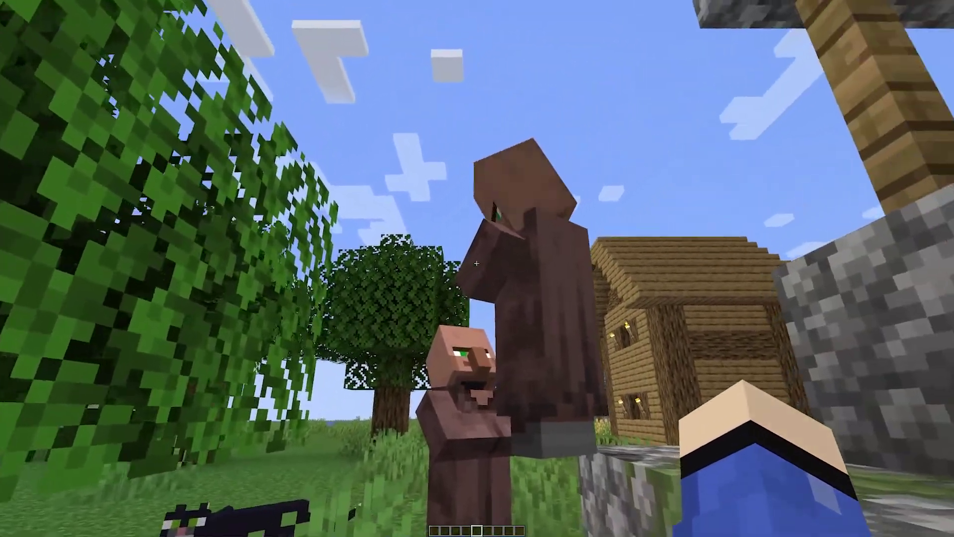
key(w)
click(476, 263)
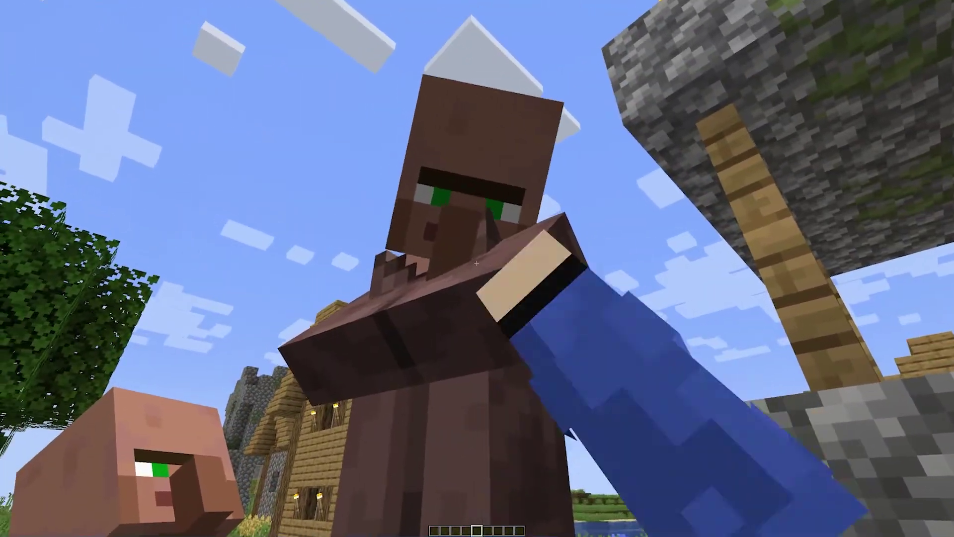
Continue walking away from the villagers past the houses and lamp post toward the pond
key(w)
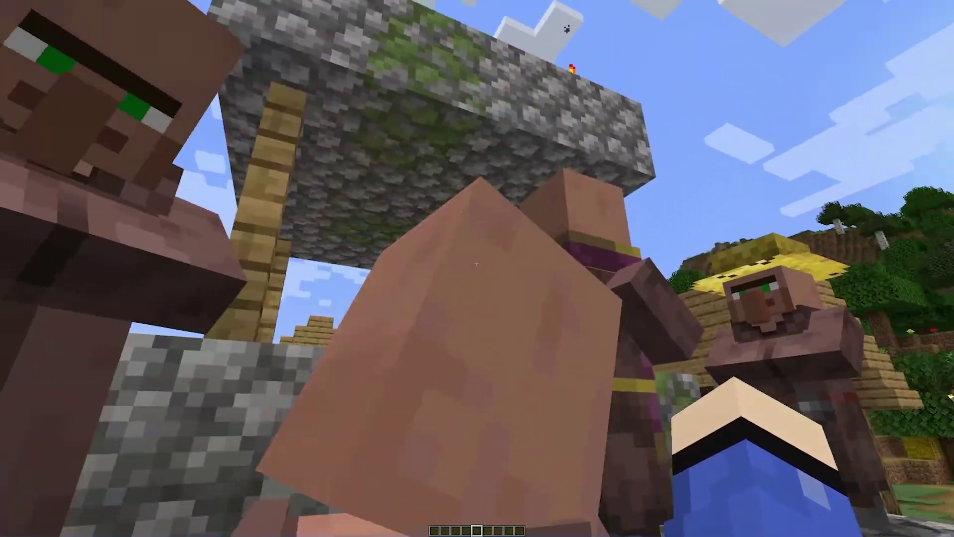
key(w)
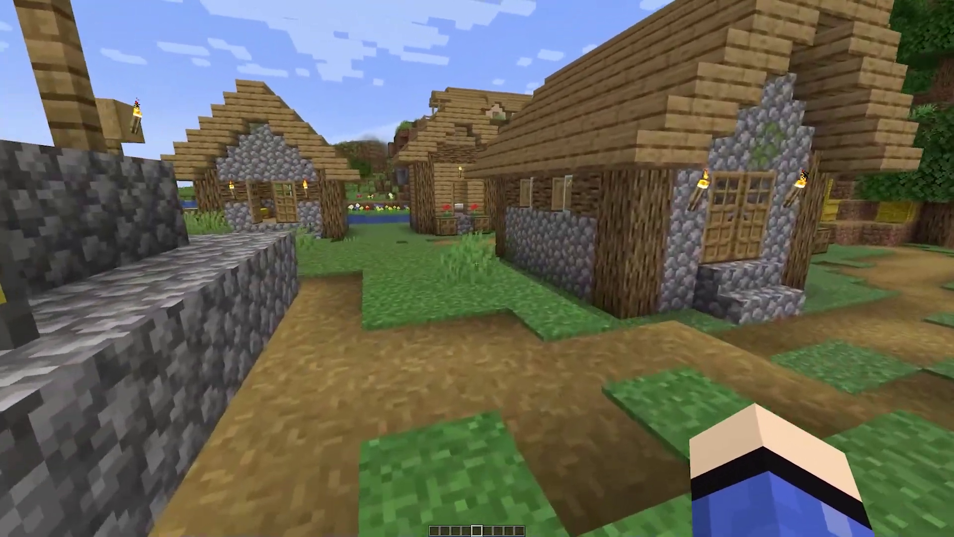
key(w)
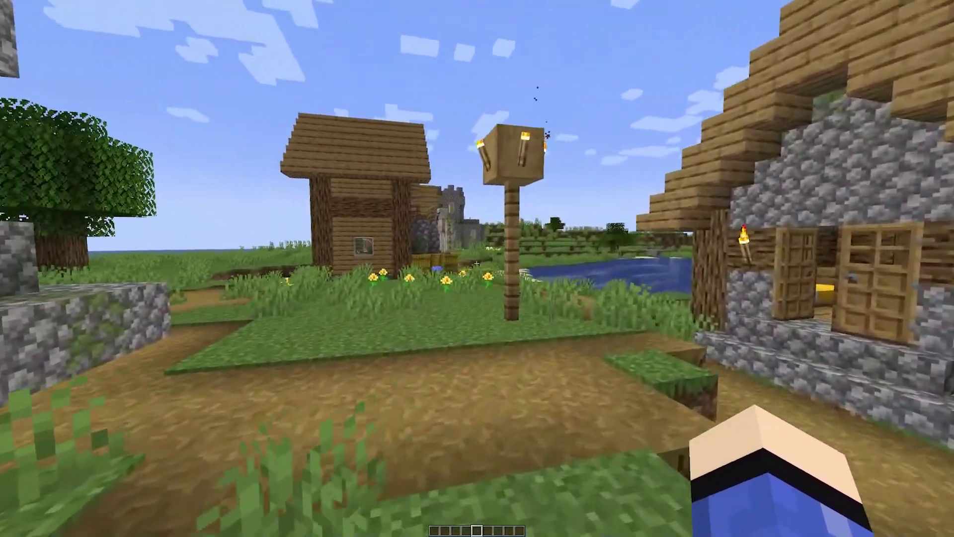
key(w)
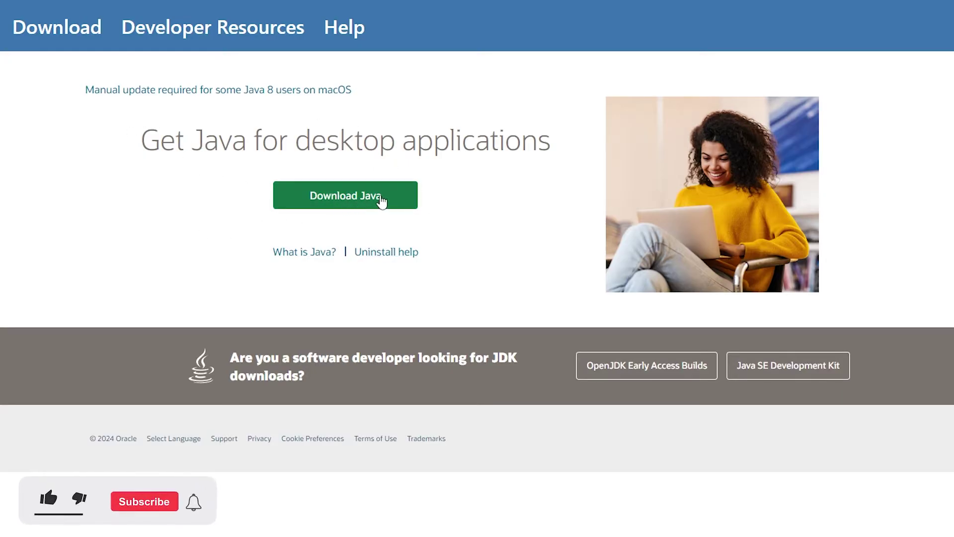
Open the 64-bit Java for Windows download page and briefly highlight its title
click(362, 198)
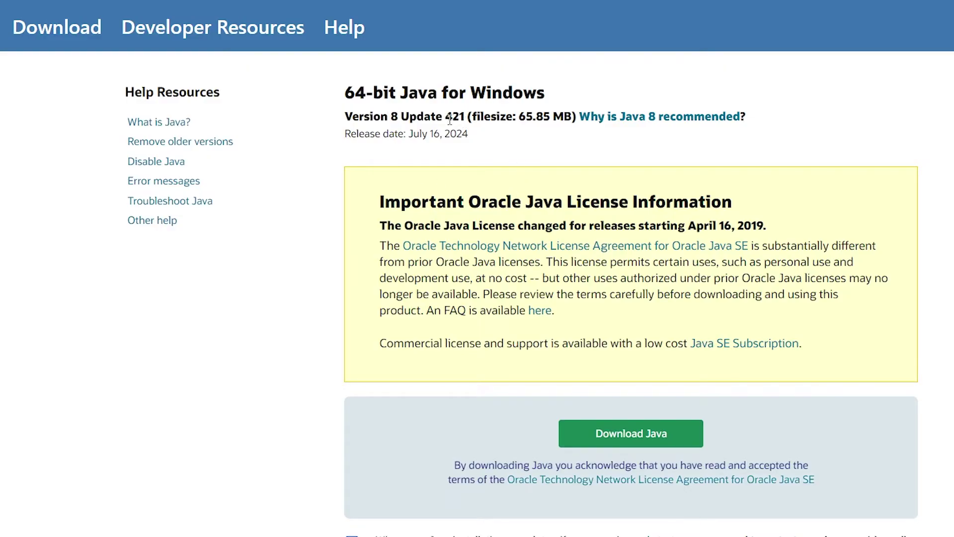
drag(348, 84, 414, 92)
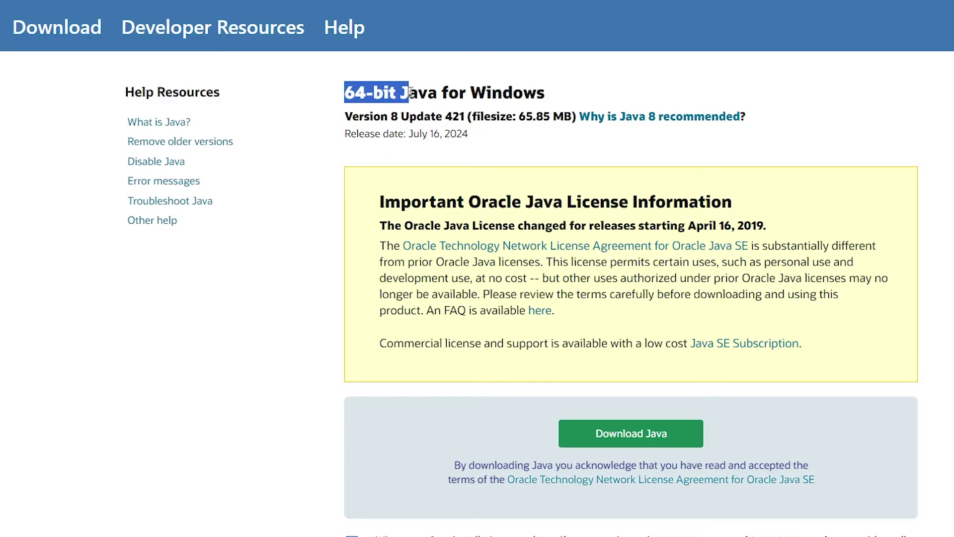
click(415, 93)
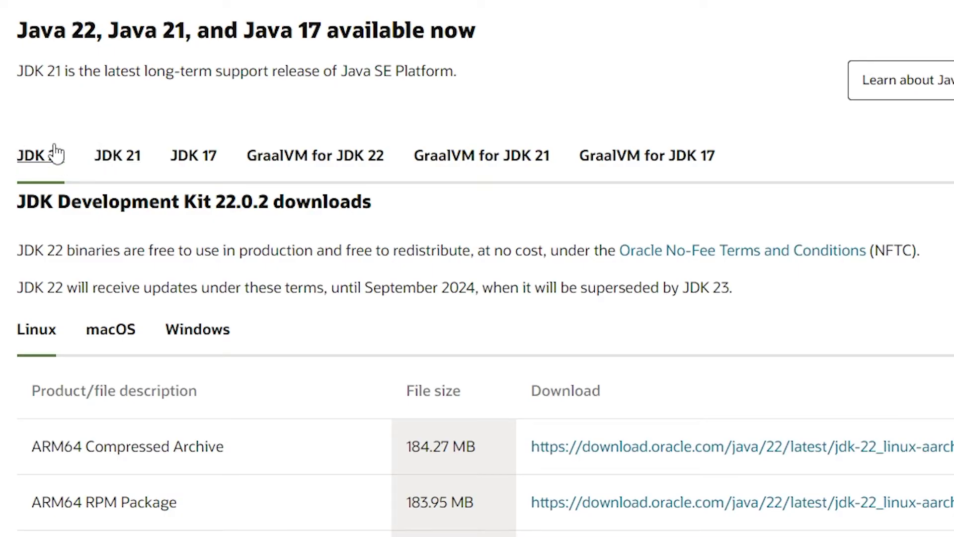
Show the JDK 22 Windows files and highlight the x64 Installer download
scroll(60, 144, down, 2)
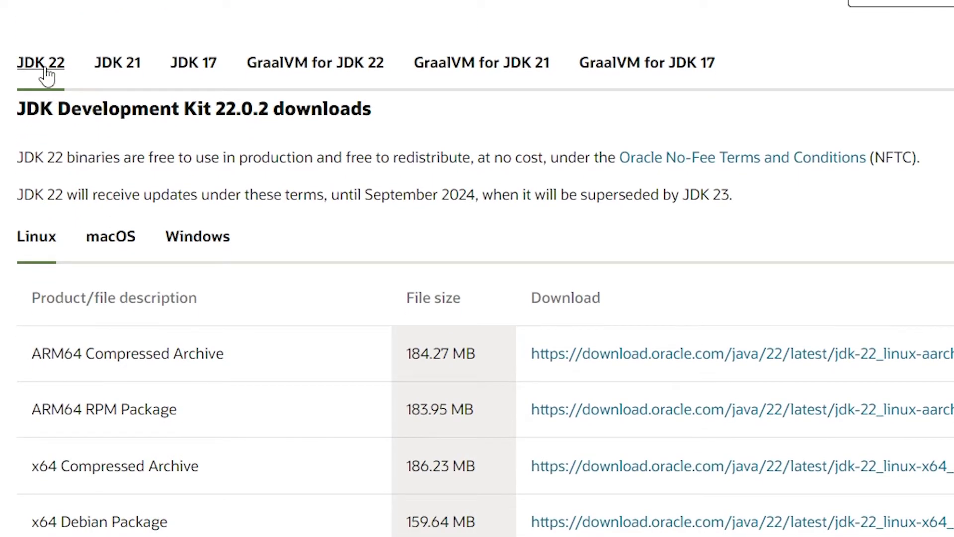
scroll(45, 75, down, 4)
scroll(50, 87, up, 2)
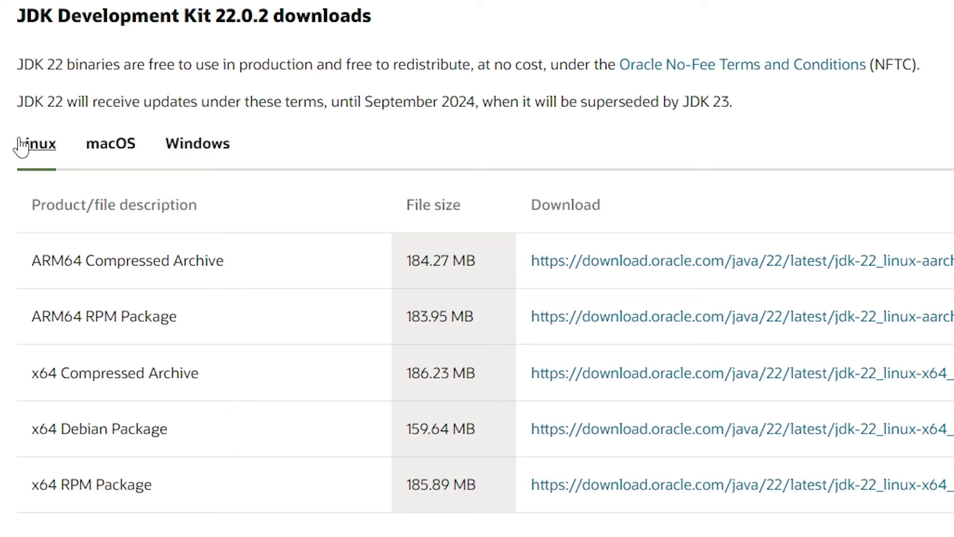
click(189, 150)
scroll(166, 154, down, 2)
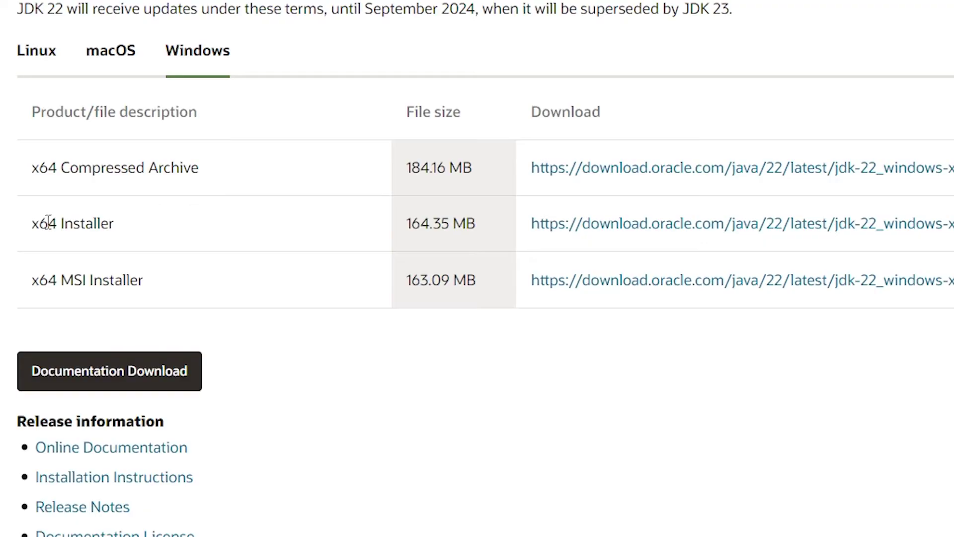
drag(55, 223, 119, 226)
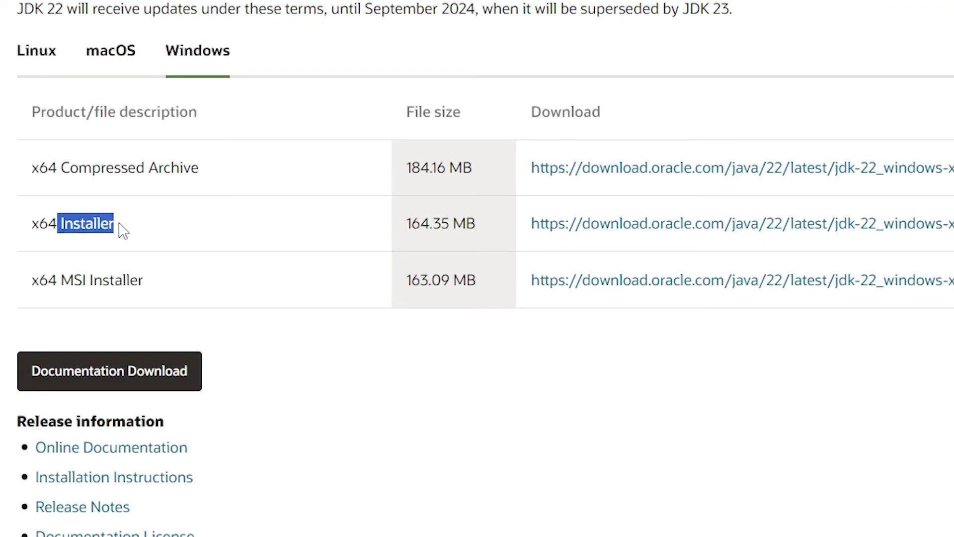
click(49, 214)
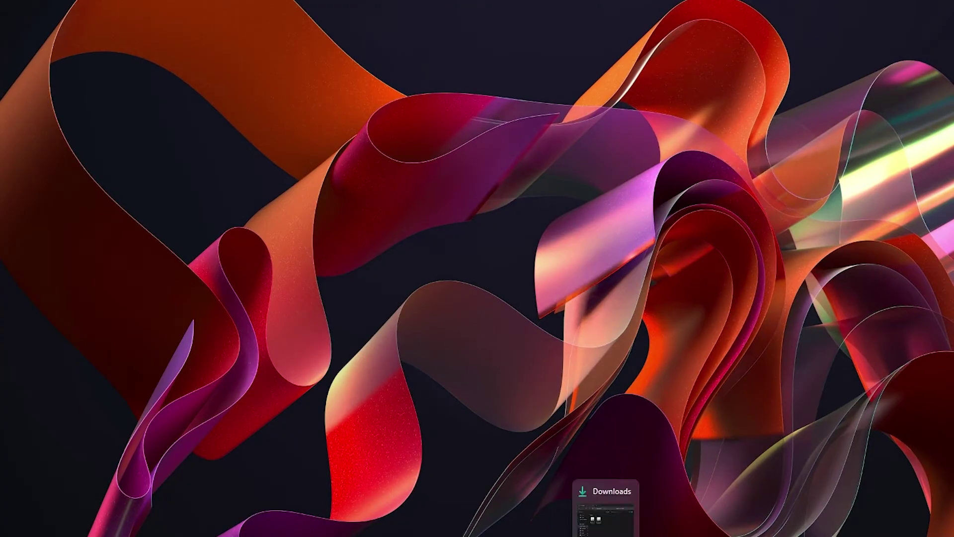
Move the jdk-22 and jre-8u421 installers from Downloads to the desktop, then close the window
click(607, 512)
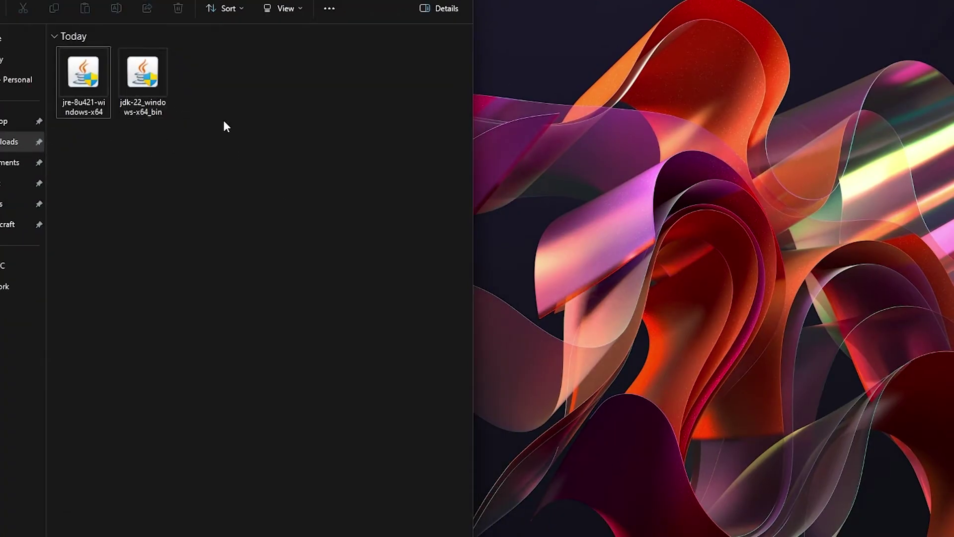
drag(239, 122, 73, 76)
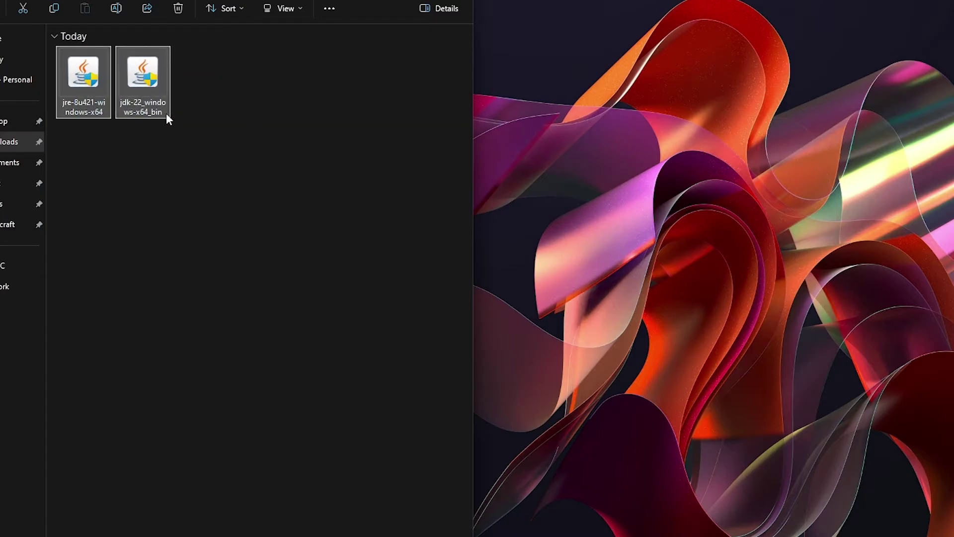
mouse_move(153, 68)
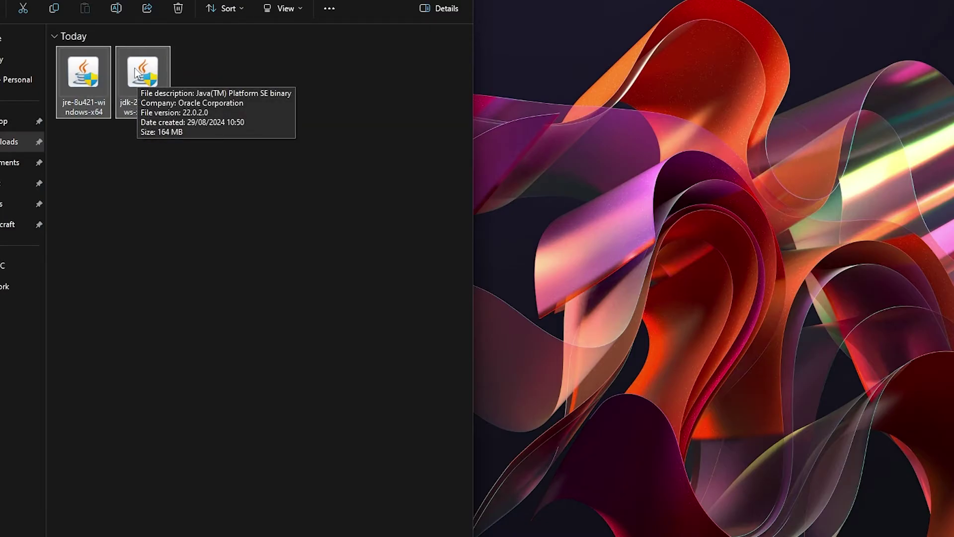
drag(137, 73, 615, 37)
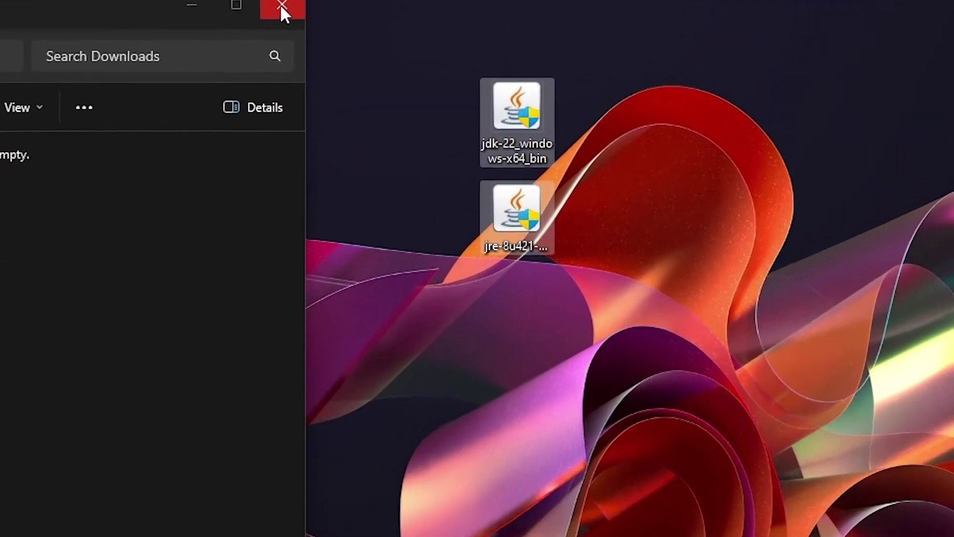
click(281, 8)
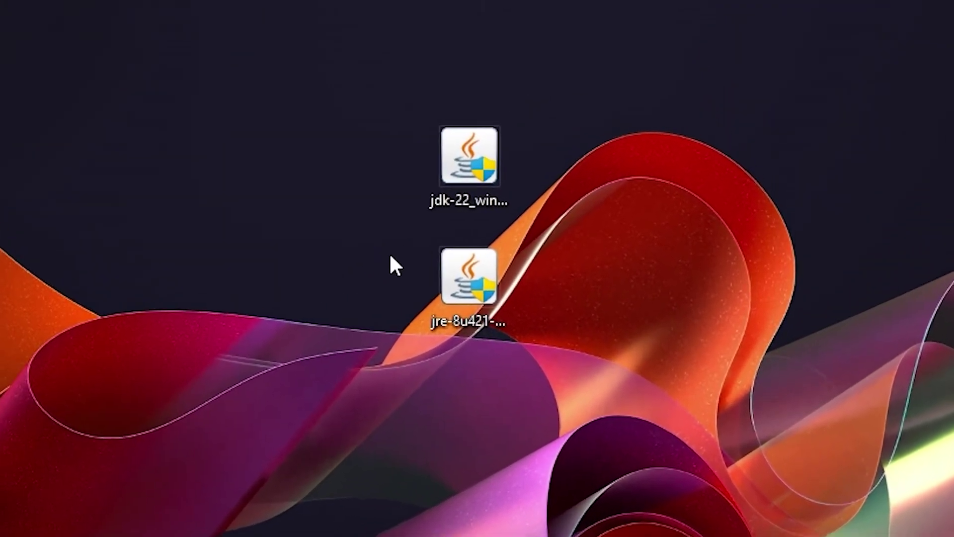
Reposition the jdk-22 installer icon near the top of the desktop
mouse_move(427, 194)
click(439, 218)
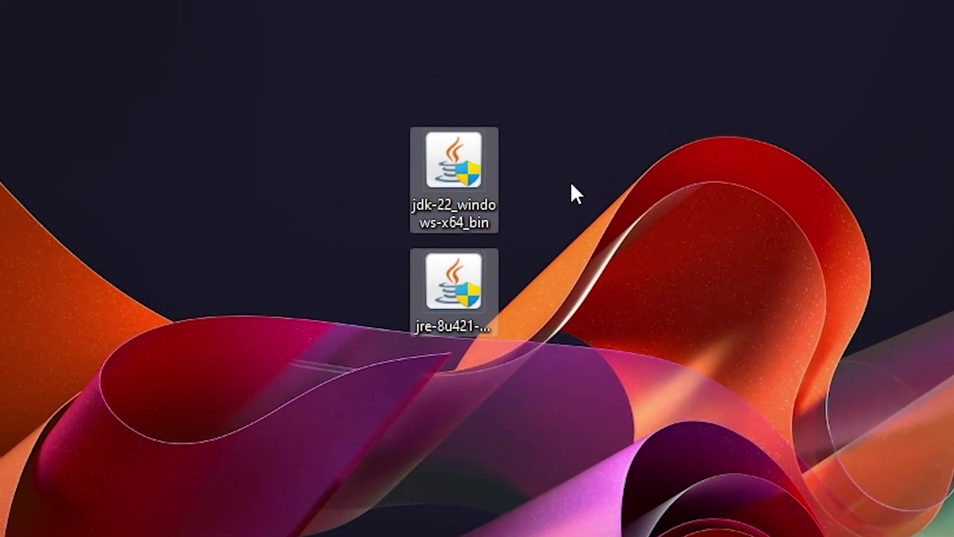
drag(479, 174, 577, 52)
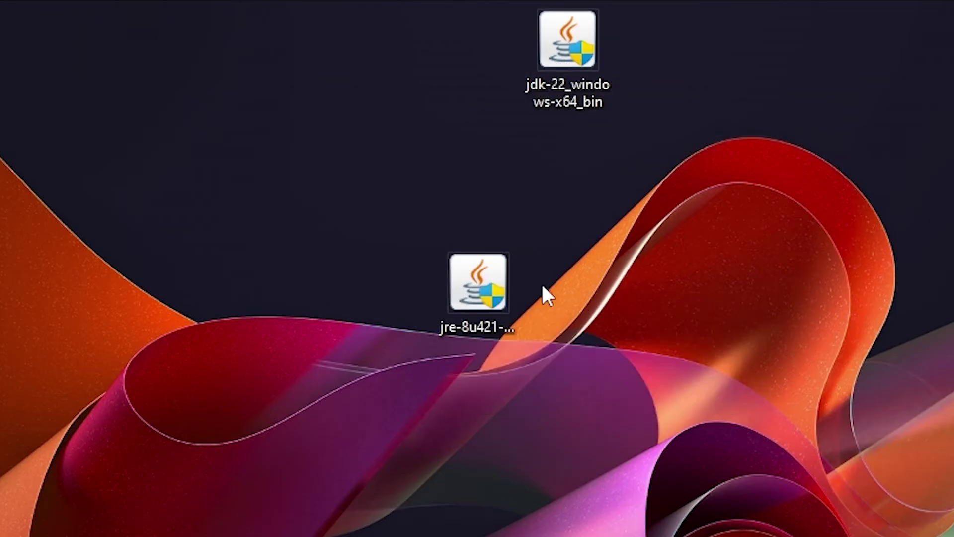
drag(383, 201, 583, 334)
Launch the jre-8u421 Java 8 installer from the desktop
right_click(462, 290)
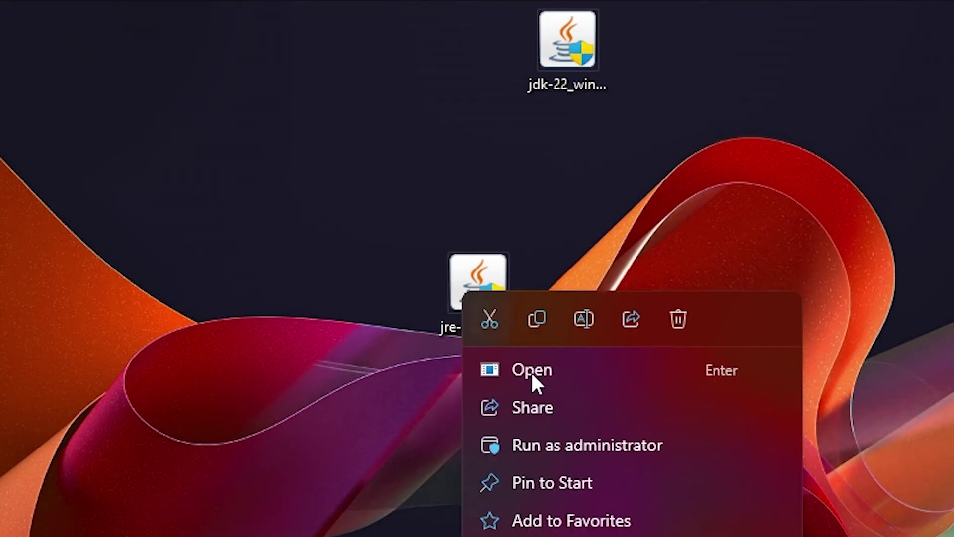
click(541, 210)
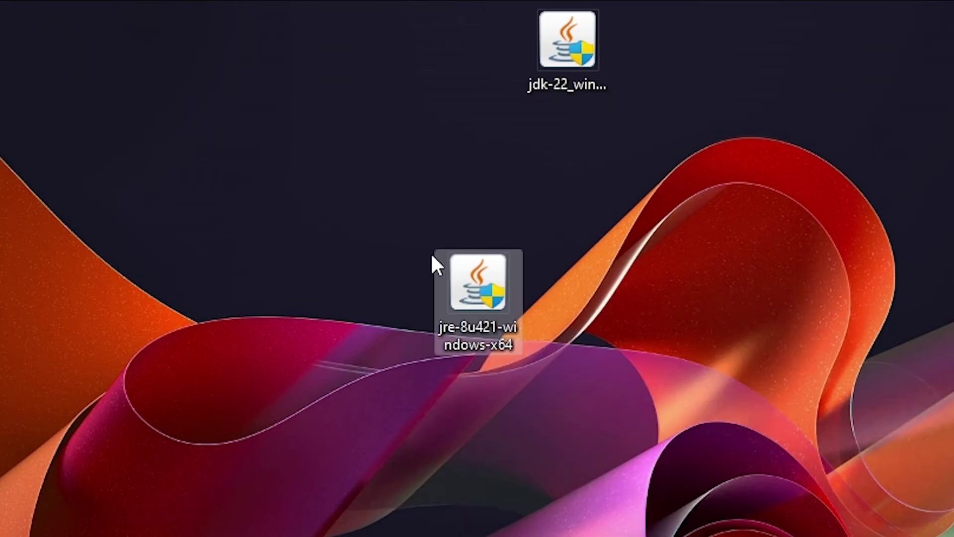
double_click(476, 288)
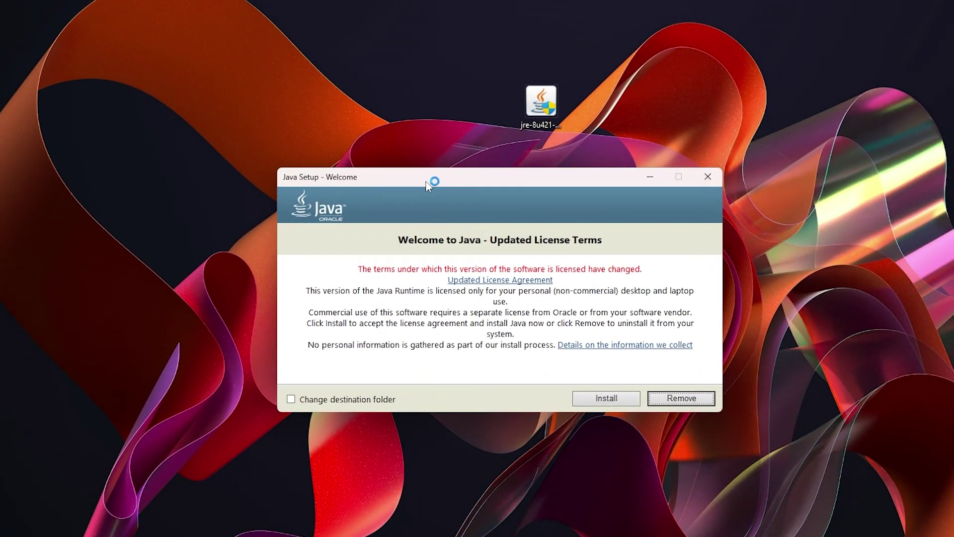
Install Java 8 Update 421 and close the setup after it succeeds
click(604, 399)
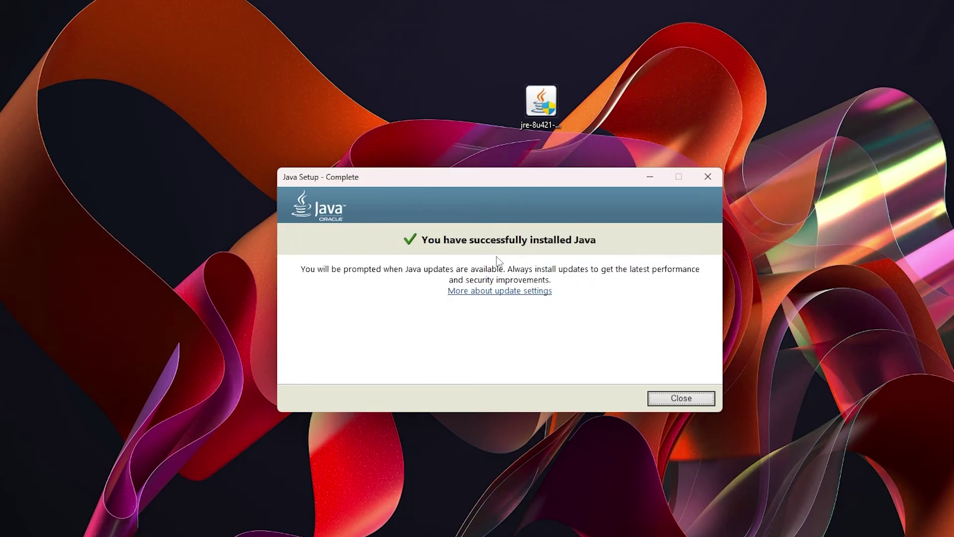
click(666, 399)
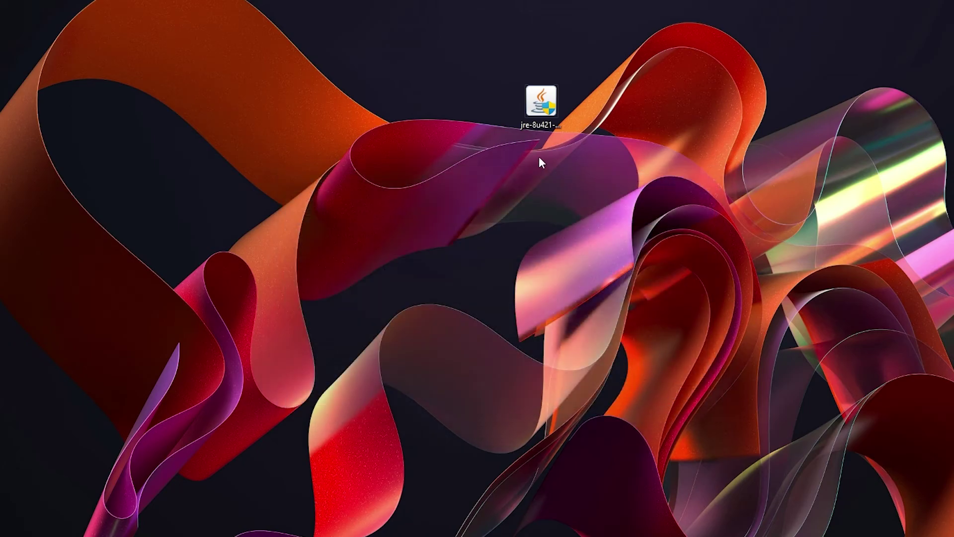
Delete the jre-8u421 installer from the desktop and launch the jdk-22 installer
drag(492, 74, 582, 152)
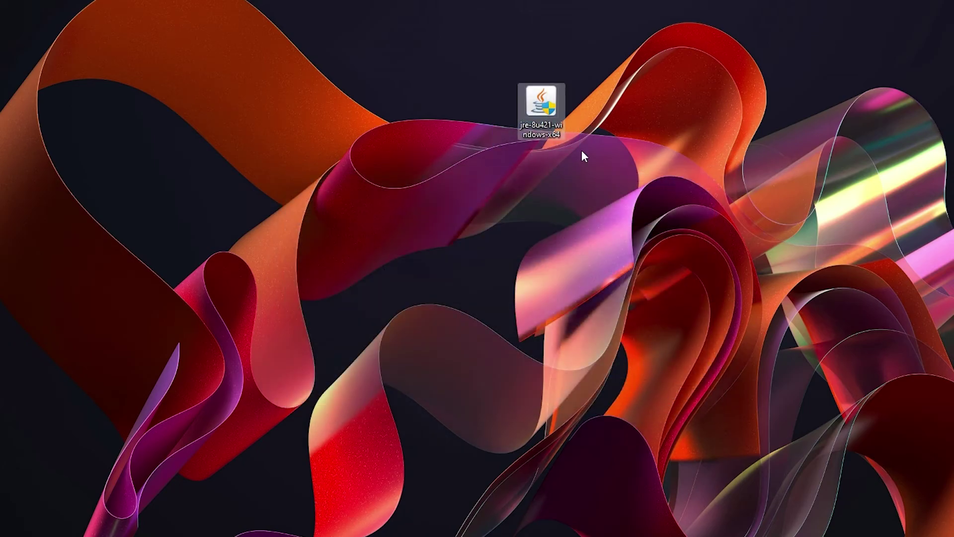
key(Delete)
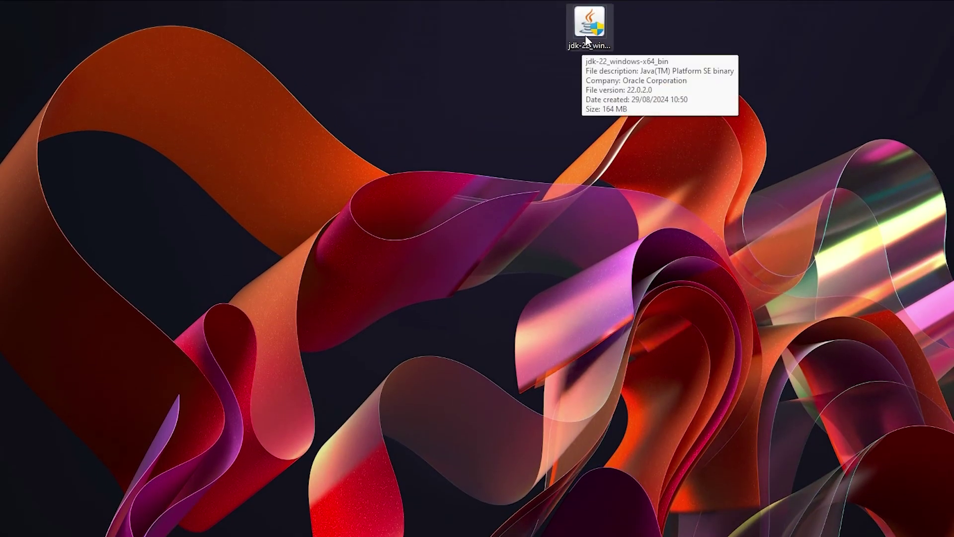
double_click(585, 44)
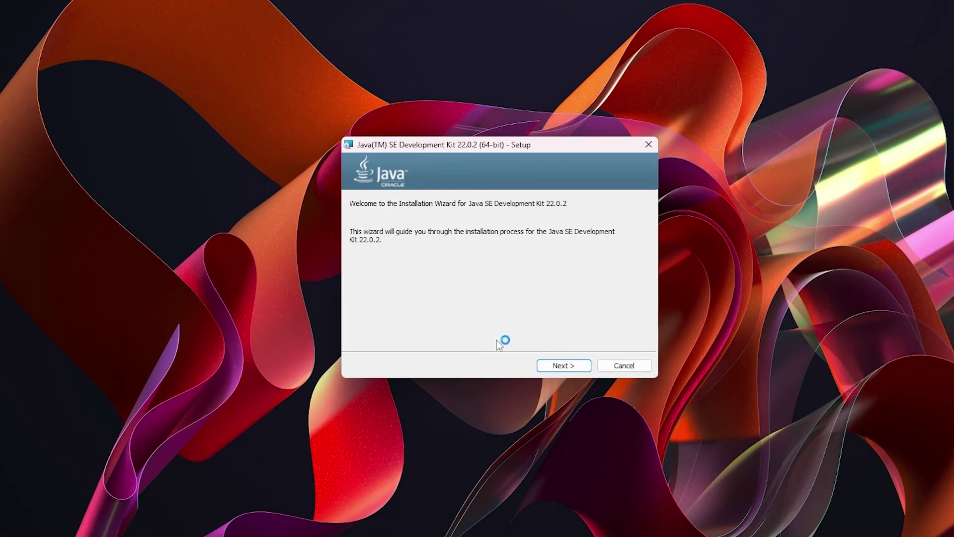
Install JDK 22.0.2 into C:\Program Files\Java\jdk-22\ and close the finished wizard
click(552, 363)
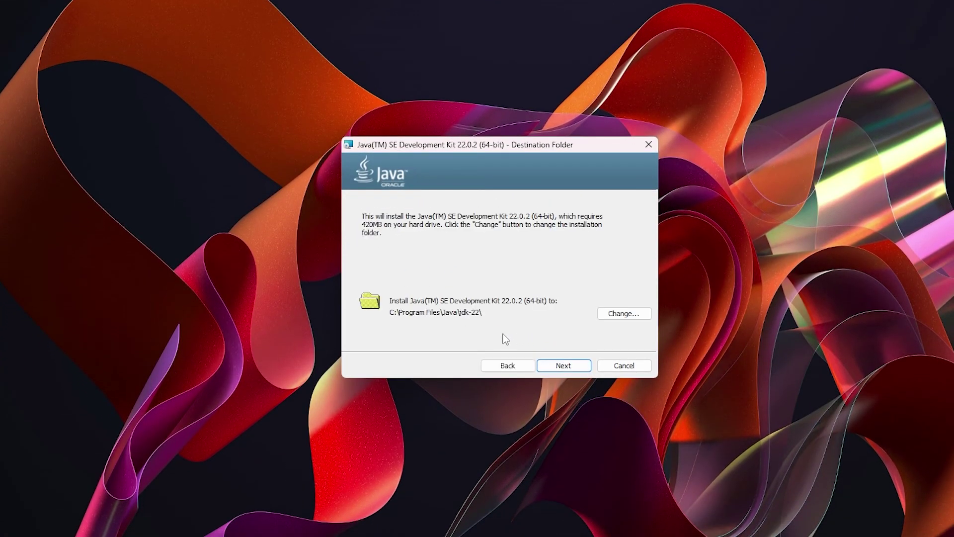
click(578, 367)
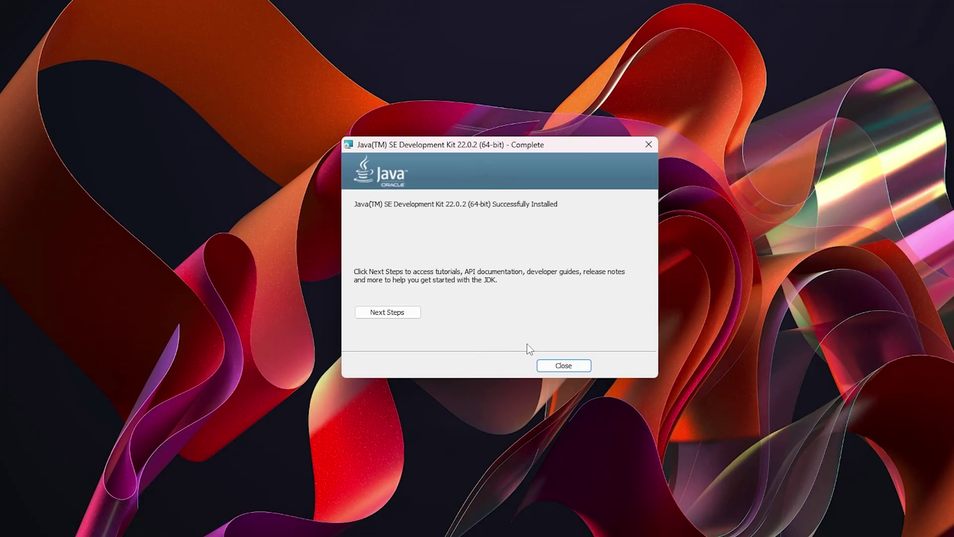
click(544, 369)
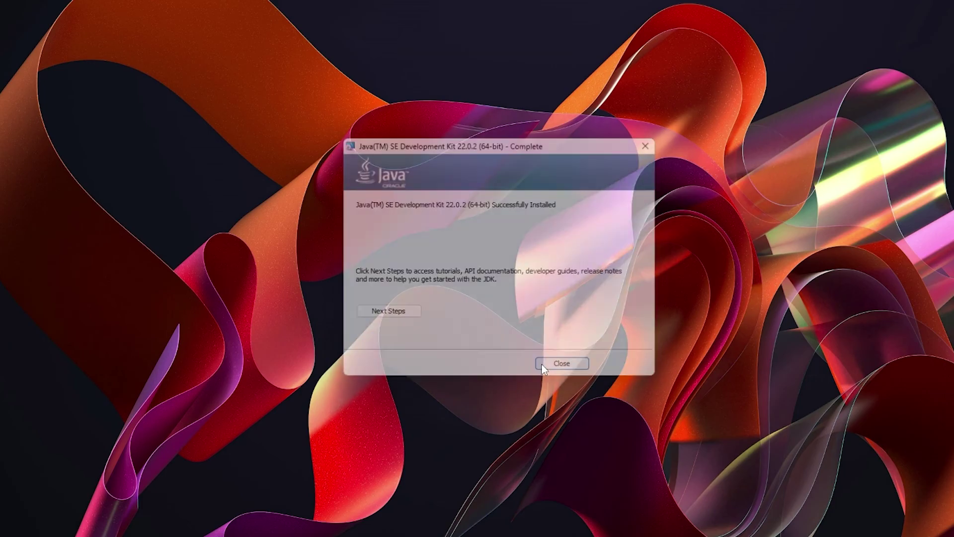